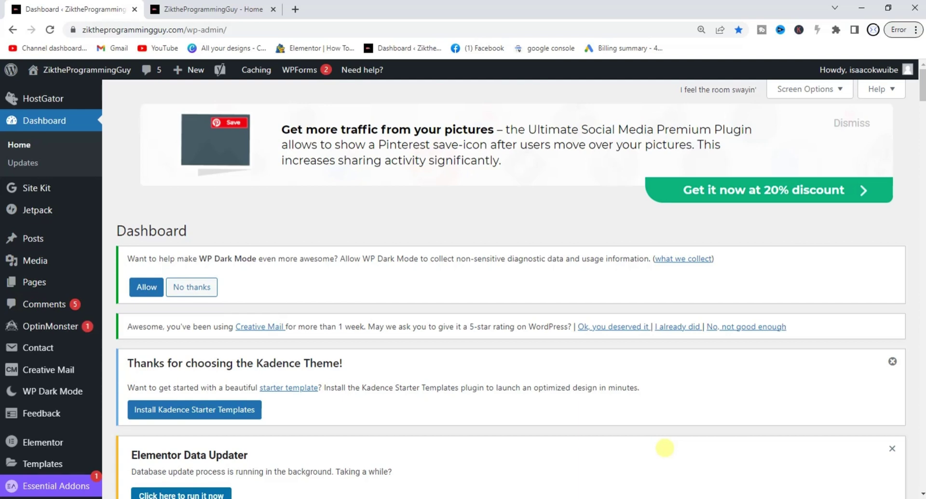
View the live site's home page, then return to the WordPress dashboard
click(205, 9)
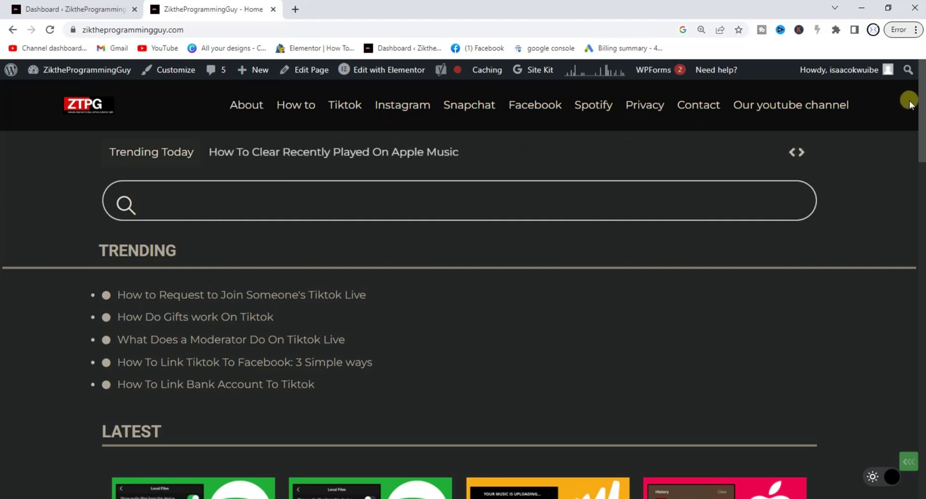
drag(921, 99, 915, 127)
click(76, 9)
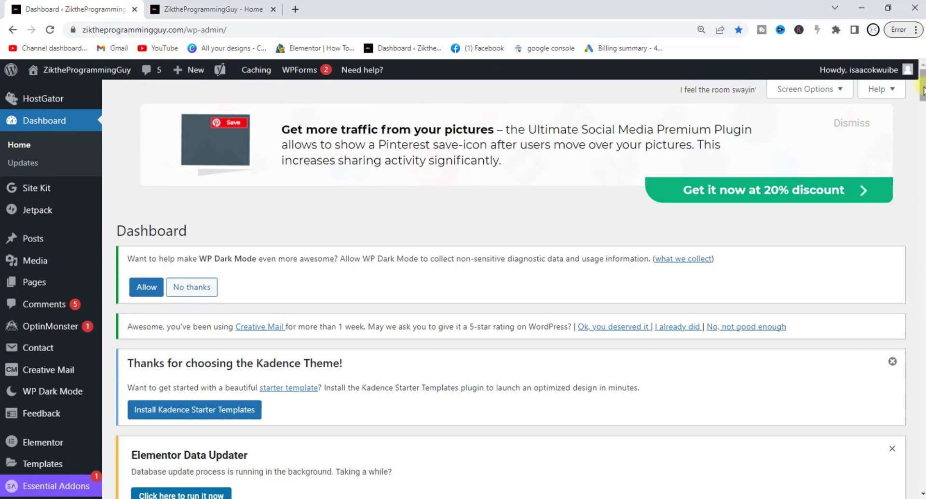
Add a post category named Food (slug food) under Posts > Categories
mouse_move(21, 238)
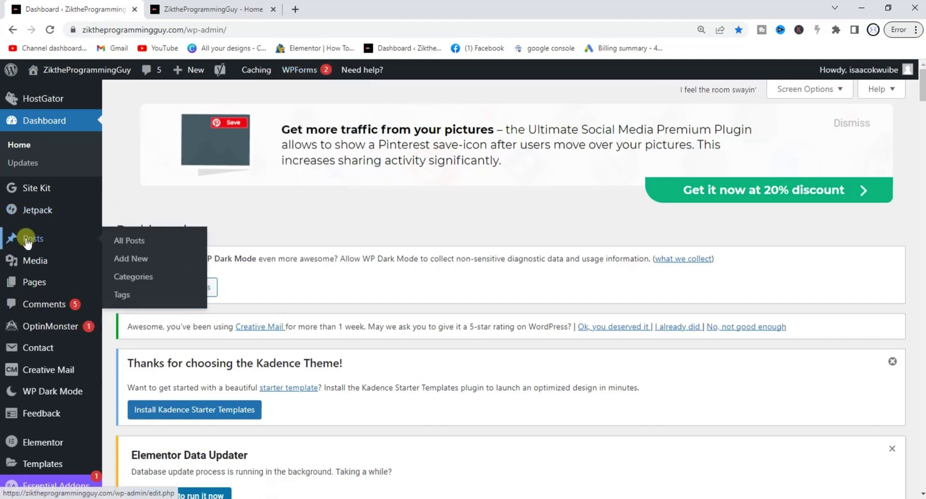
click(133, 276)
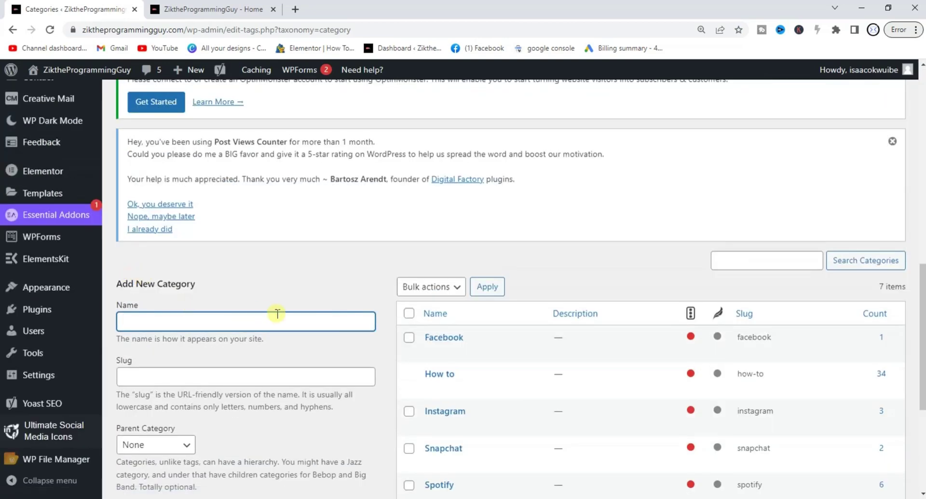
click(179, 321)
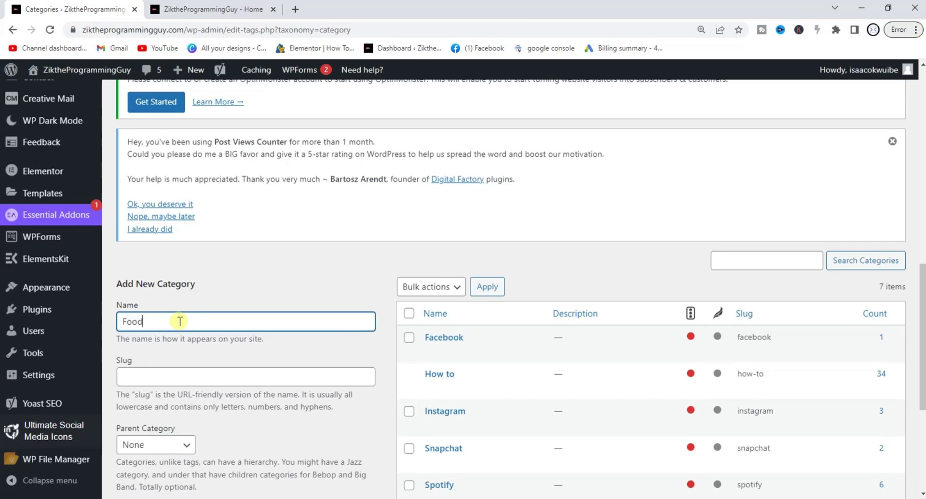
click(350, 269)
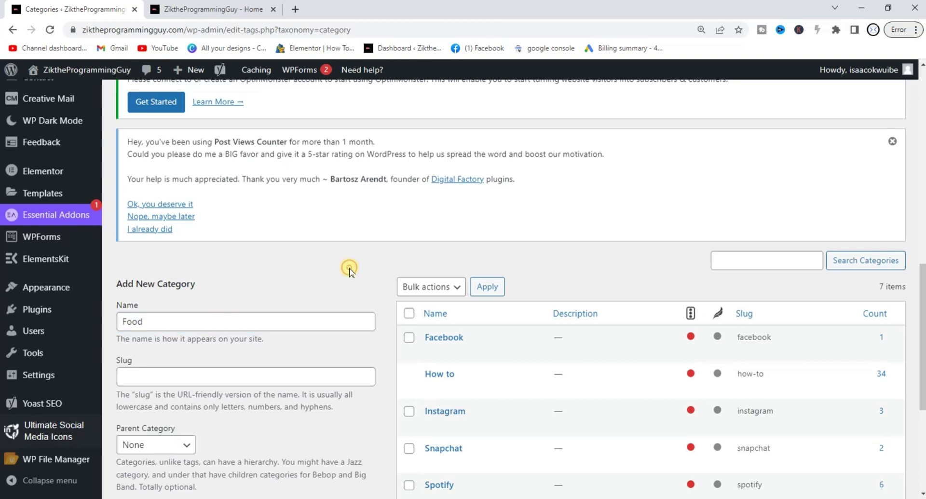
scroll(350, 270, down, 5)
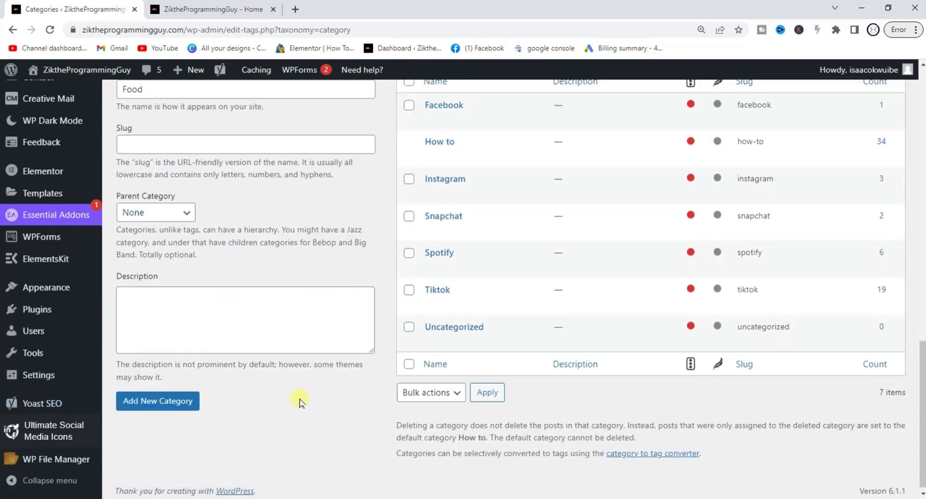
click(171, 404)
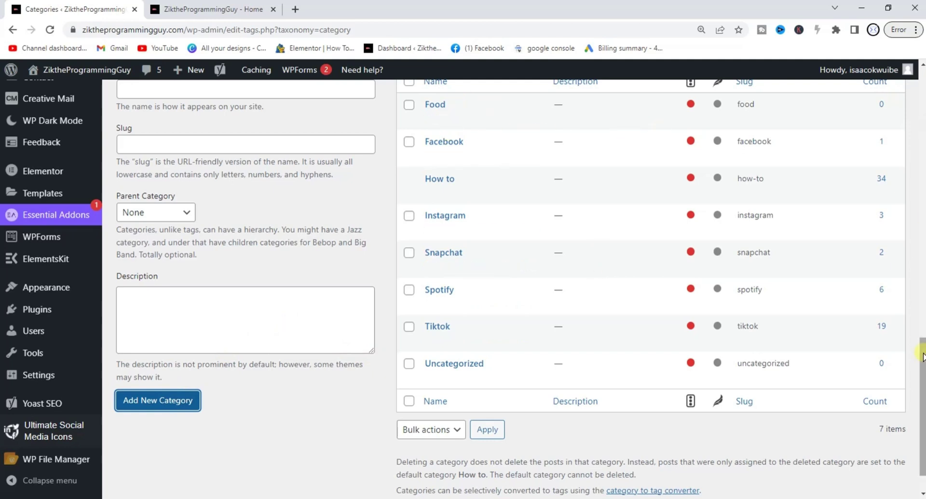
scroll(922, 351, up, 2)
scroll(922, 356, up, 1)
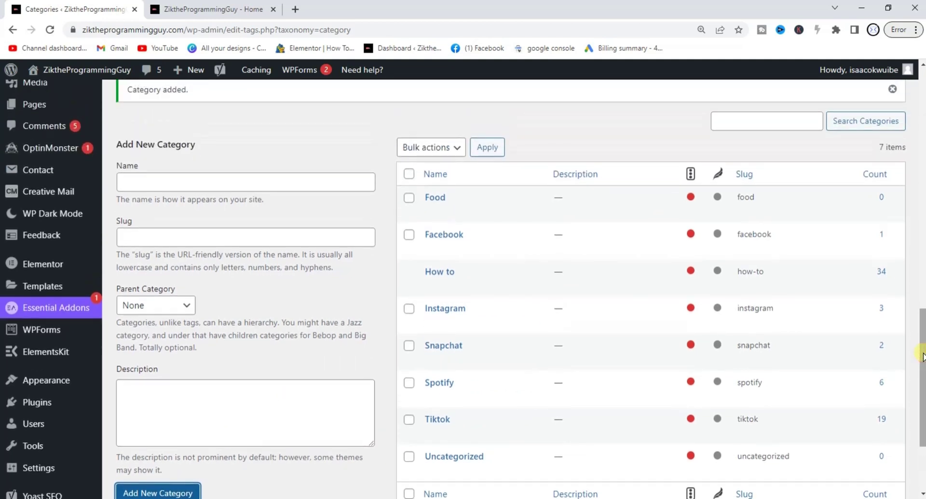
Add a rice category, then delete it again
click(146, 186)
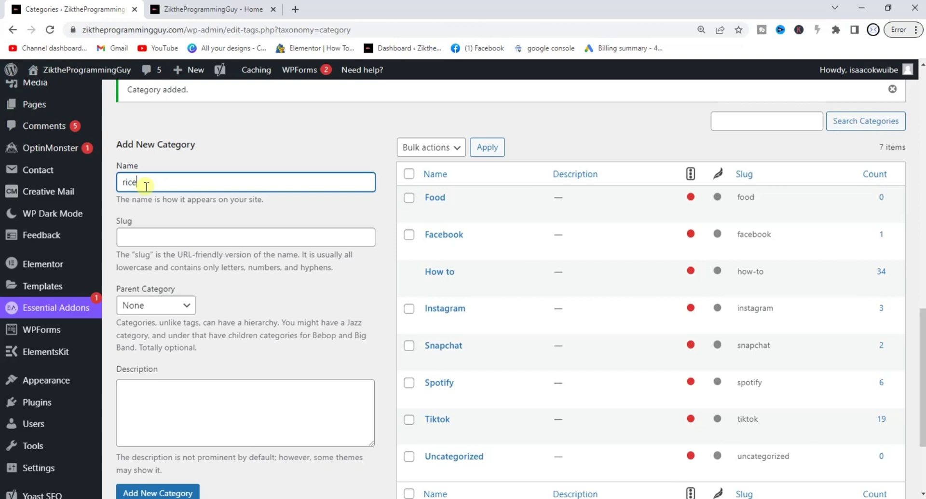
click(154, 492)
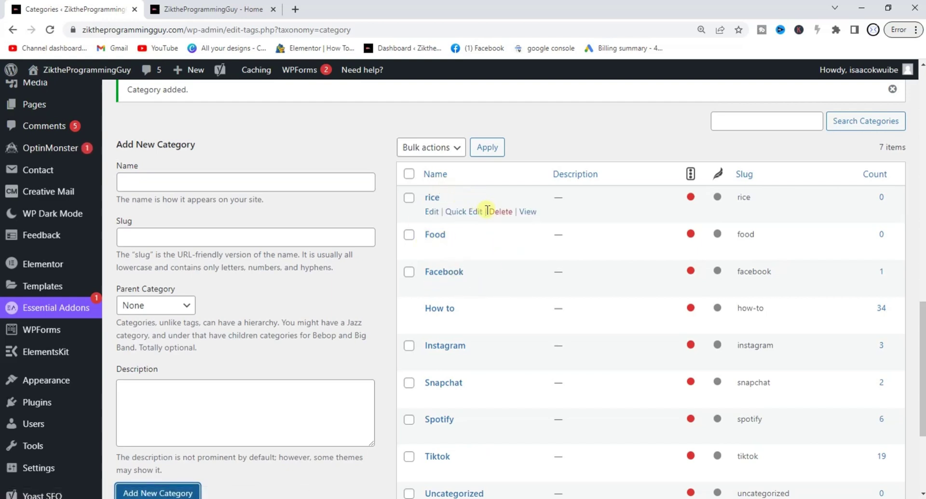
click(501, 212)
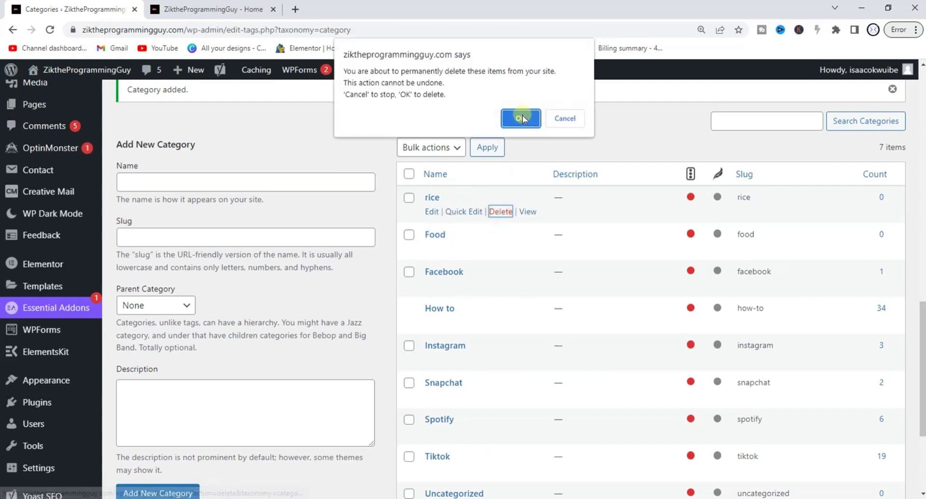
click(521, 118)
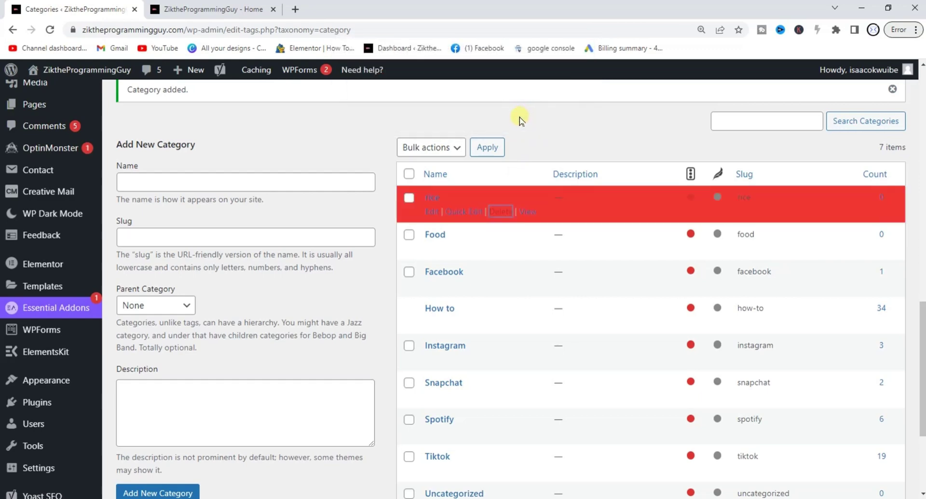
scroll(520, 118, down, 1)
Re-create the rice category with Food as its parent
click(230, 149)
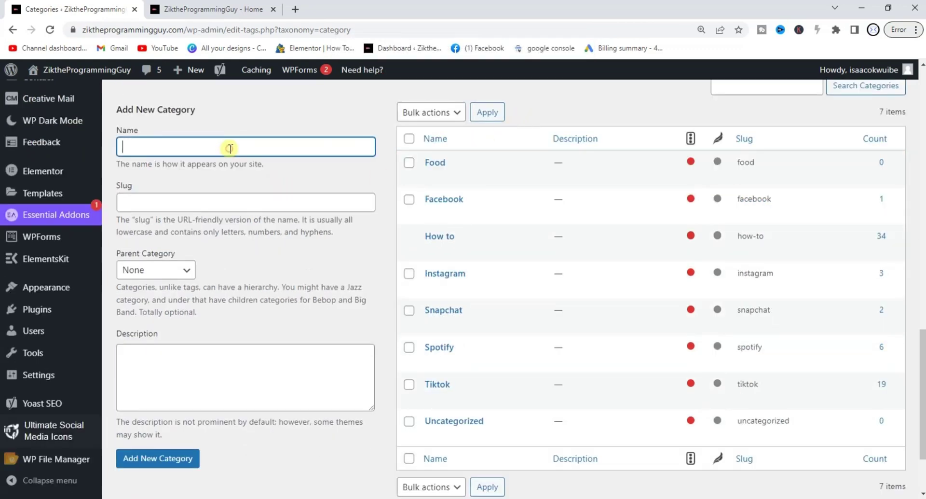
text(rice)
click(177, 270)
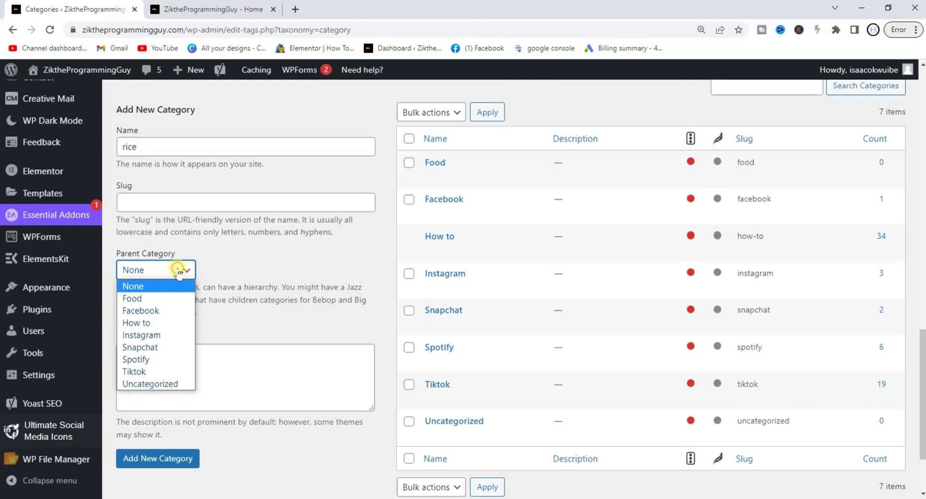
click(165, 298)
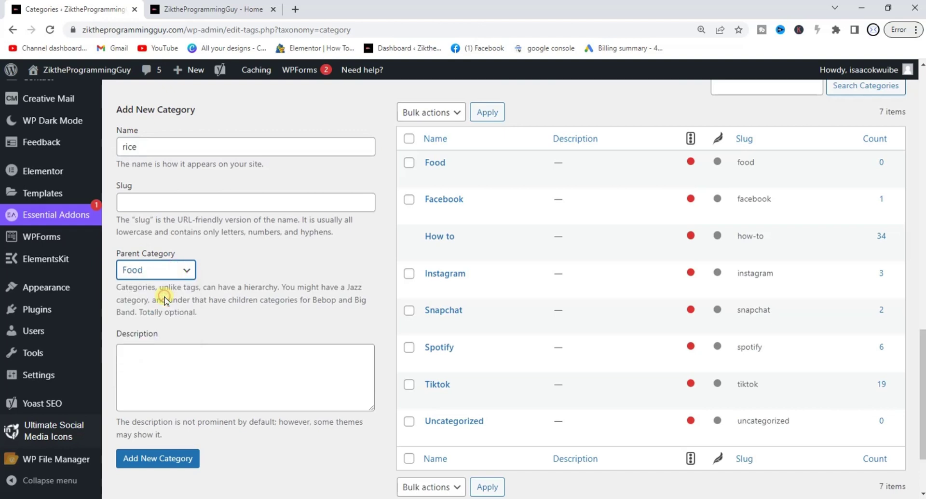
click(162, 461)
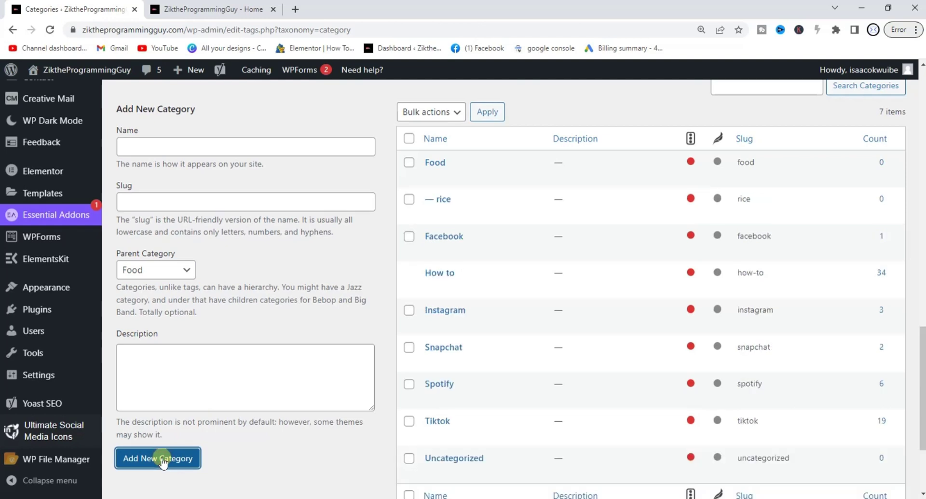
Add vegetable as a second subcategory under Food, alongside rice
click(189, 146)
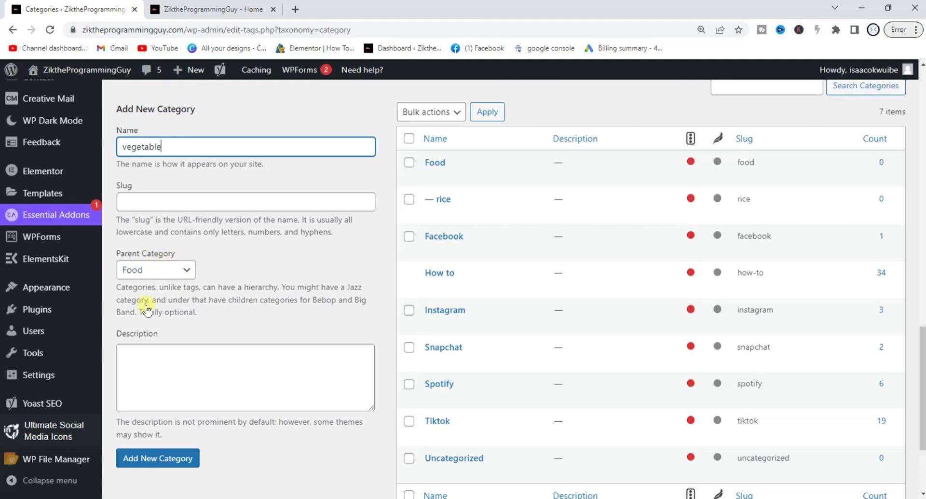
click(158, 459)
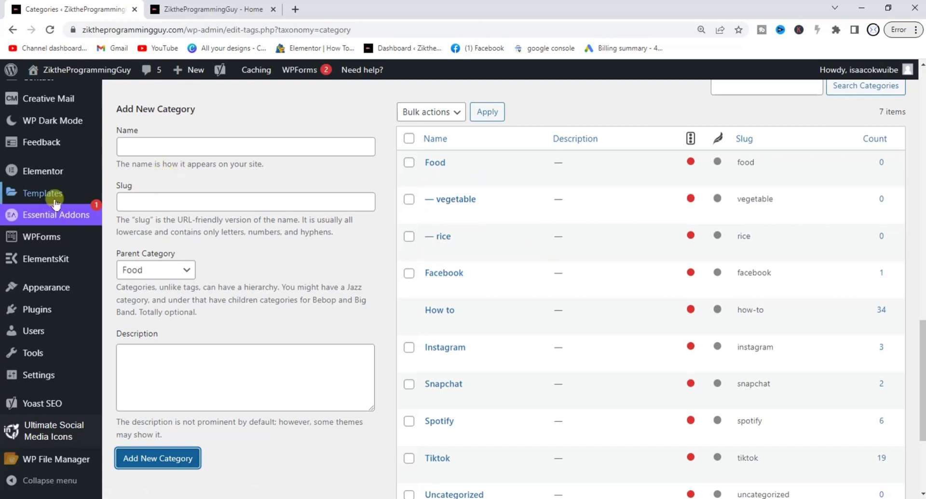
Open Appearance > Menus, compare the live site's menu, and return to the Main Menu structure
mouse_move(26, 288)
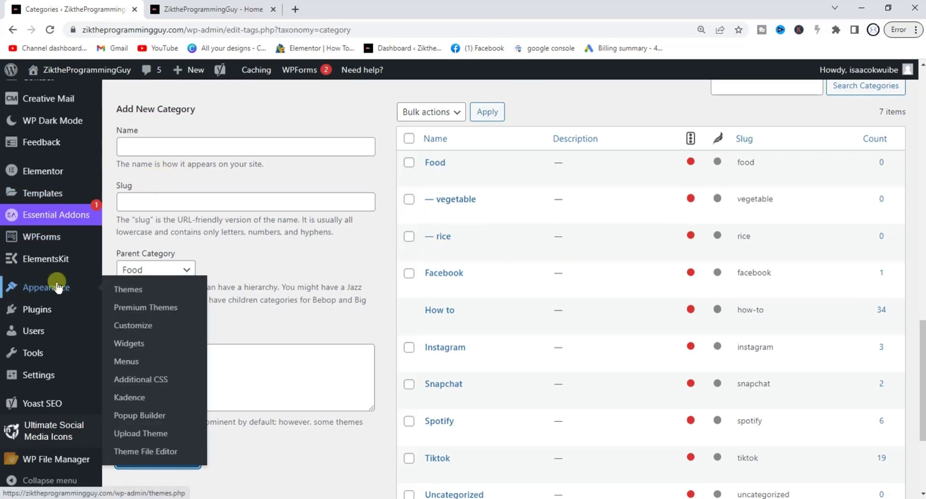
click(130, 362)
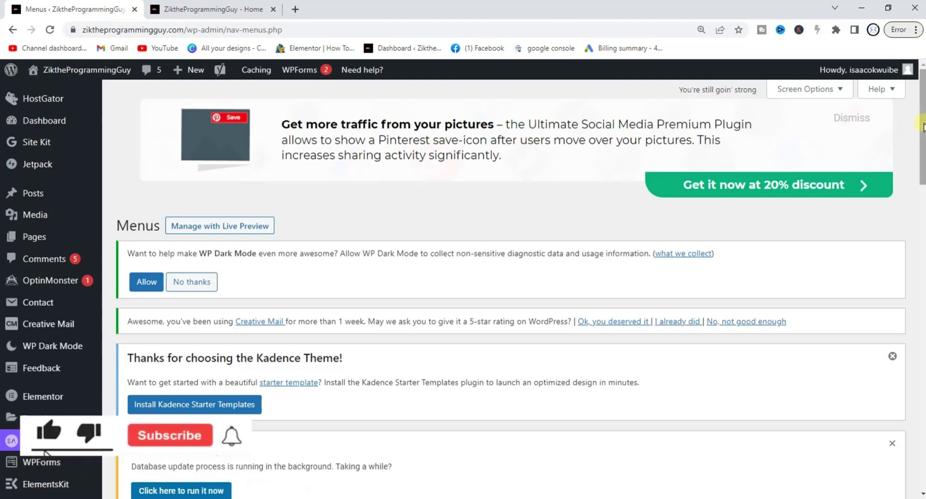
drag(922, 126, 922, 321)
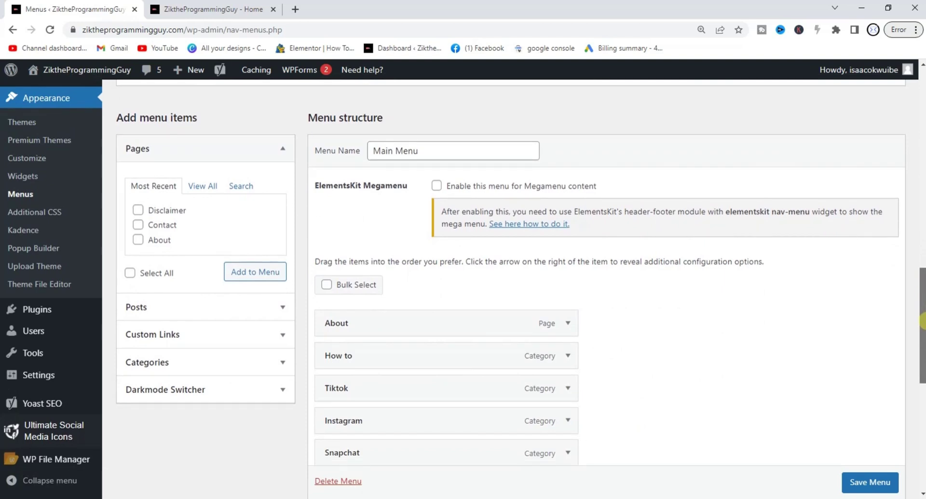
drag(922, 320, 922, 327)
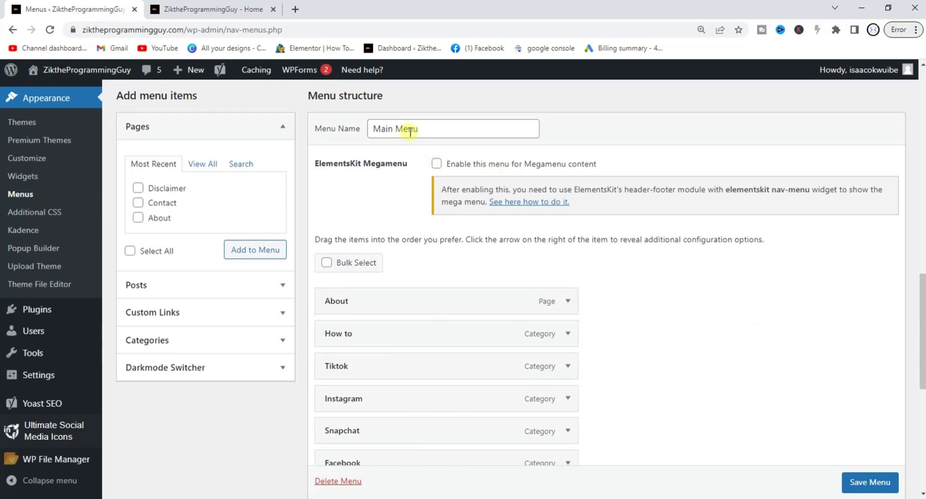
click(216, 10)
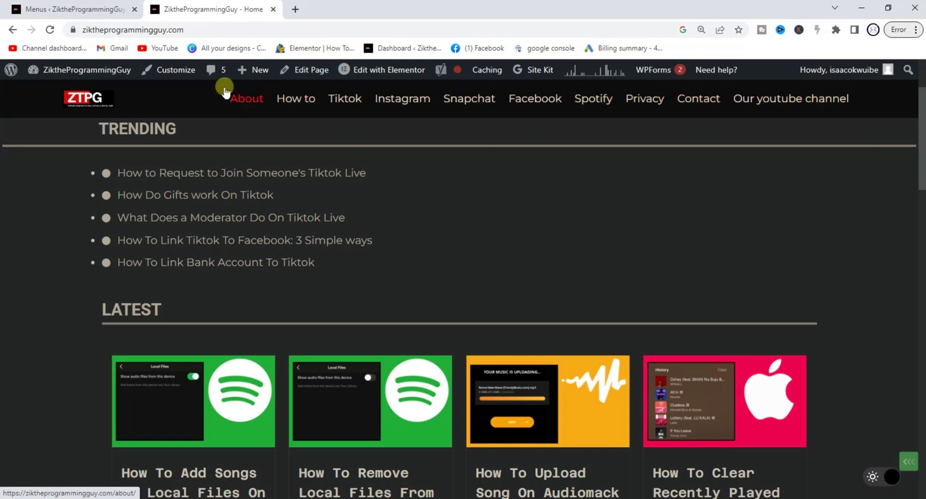
click(66, 15)
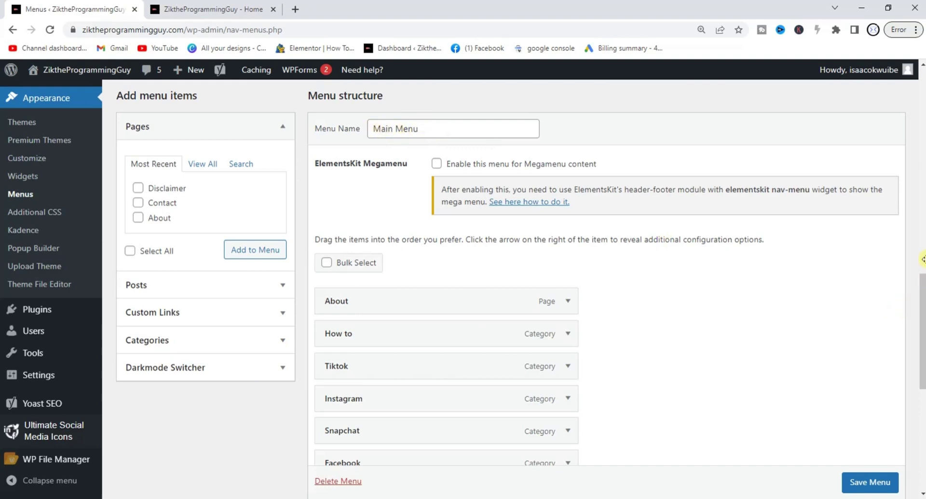
Assign Main Menu to the Mobile display location
drag(920, 289, 918, 391)
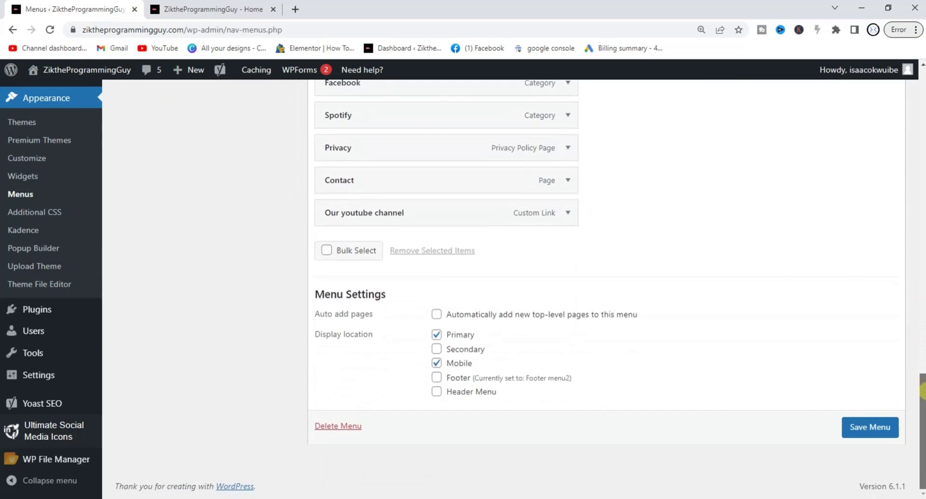
click(438, 363)
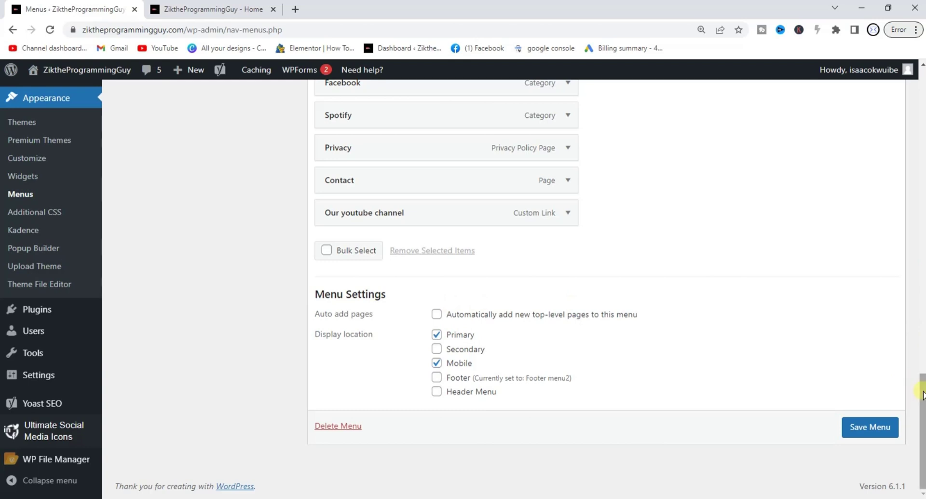
drag(920, 388, 914, 304)
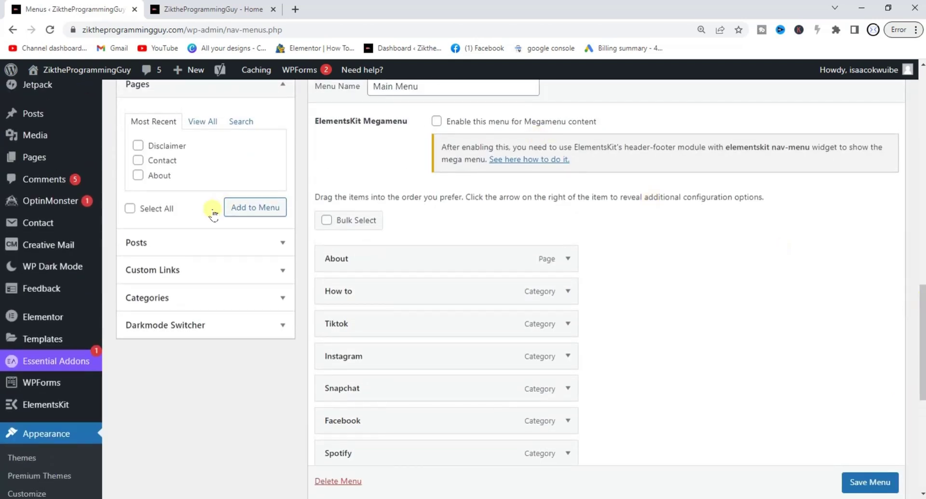
Add the Food, rice and vegetable categories to Main Menu from the full category list
click(272, 300)
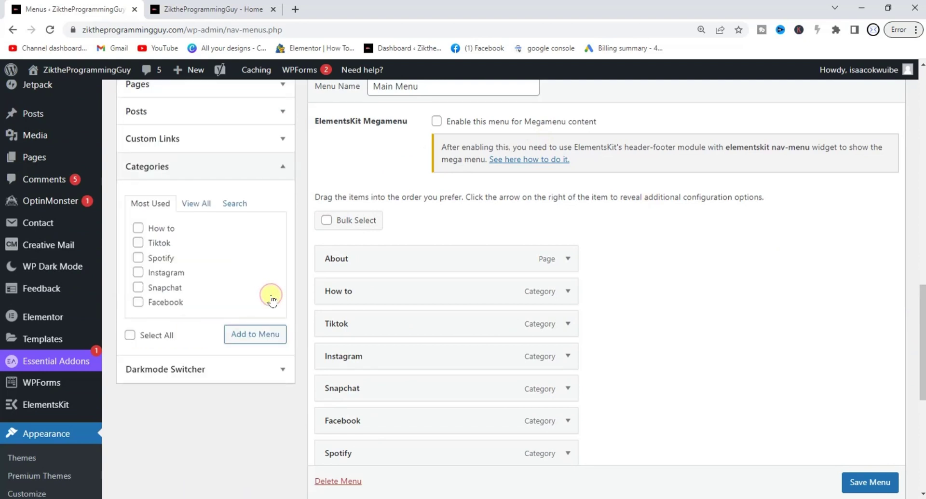
click(283, 167)
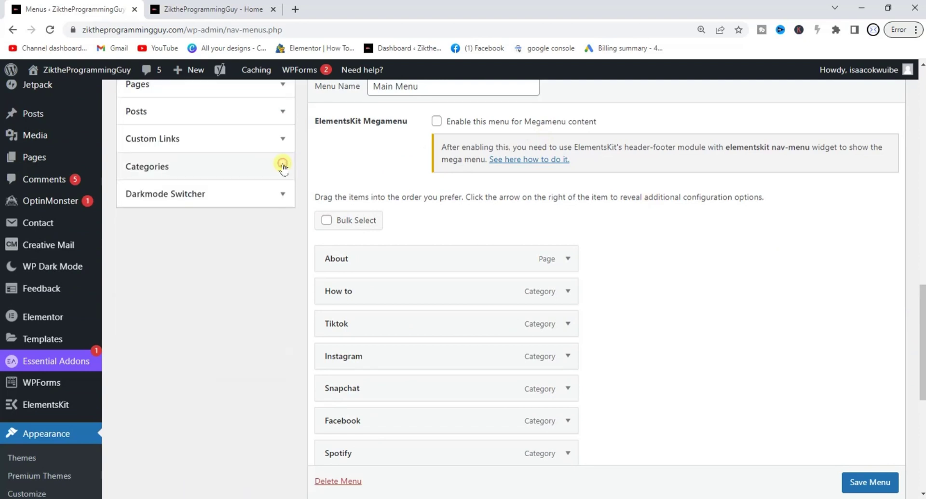
click(240, 166)
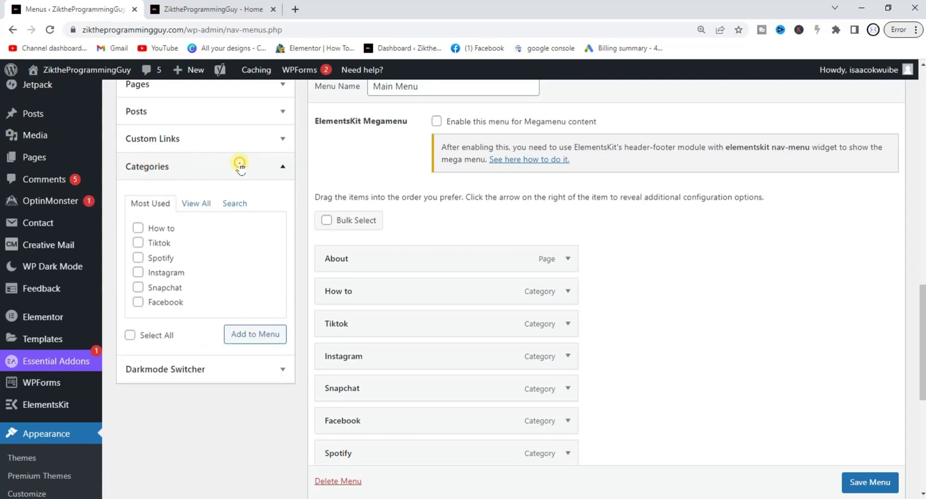
click(193, 204)
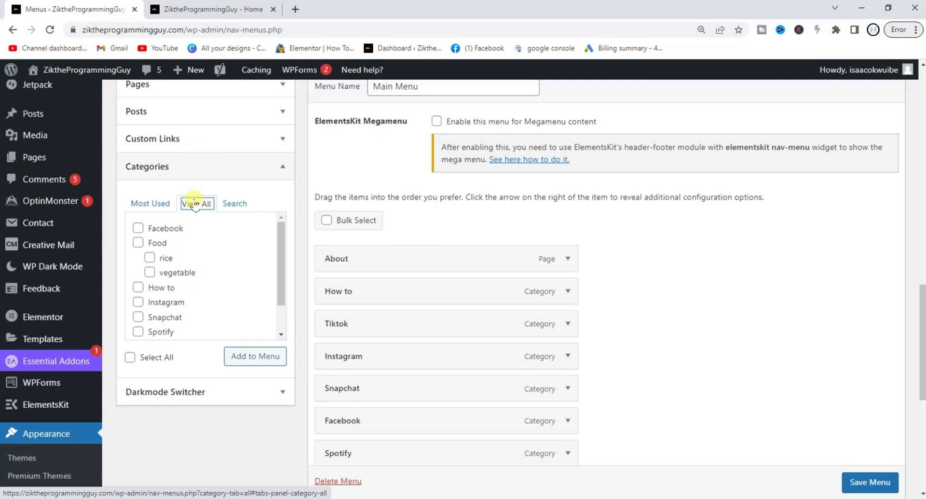
click(138, 242)
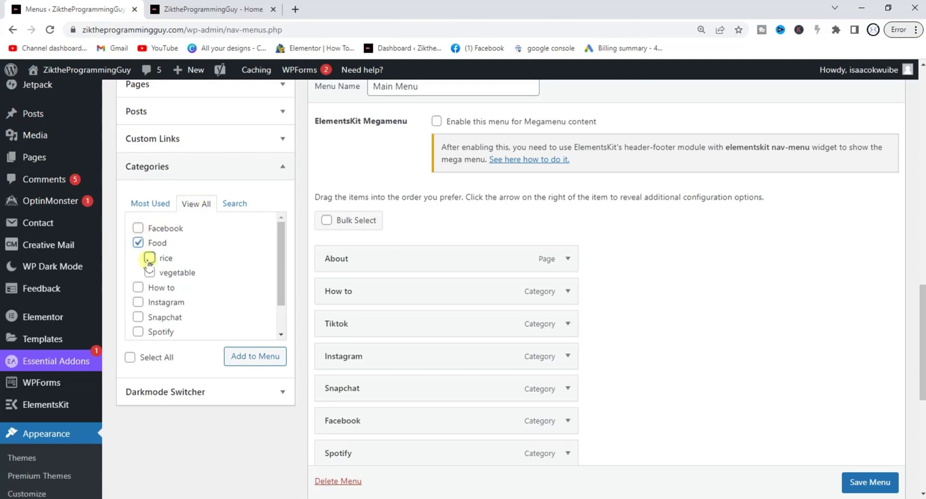
click(149, 257)
click(150, 272)
click(249, 355)
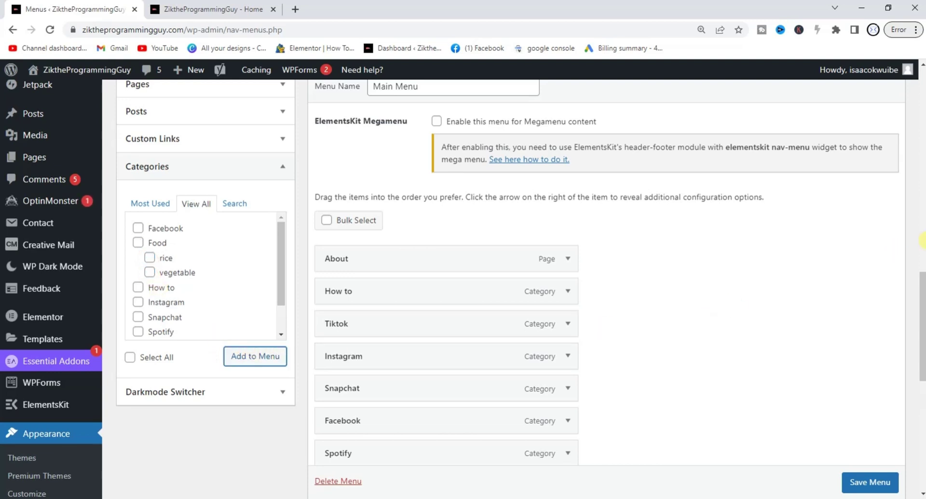
Indent rice and vegetable under Food in Main Menu, then save the menu
drag(921, 285, 922, 346)
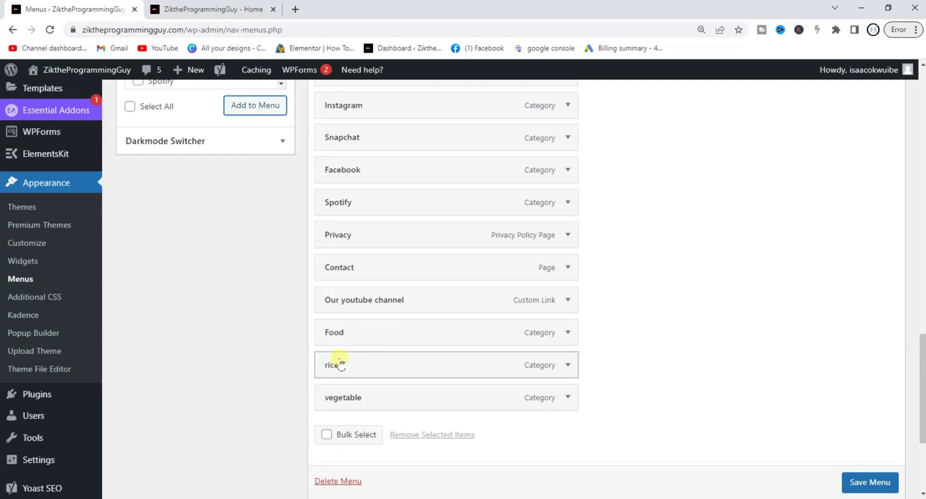
drag(340, 364, 365, 364)
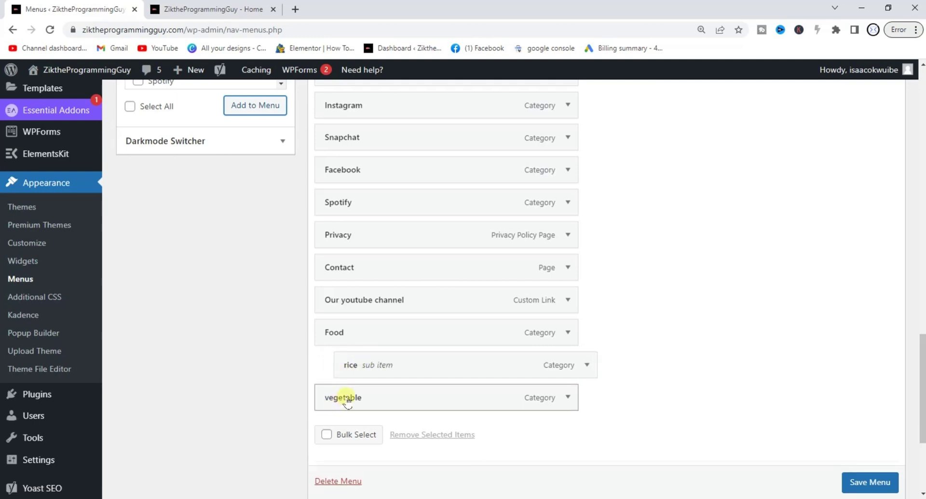
drag(346, 398, 366, 402)
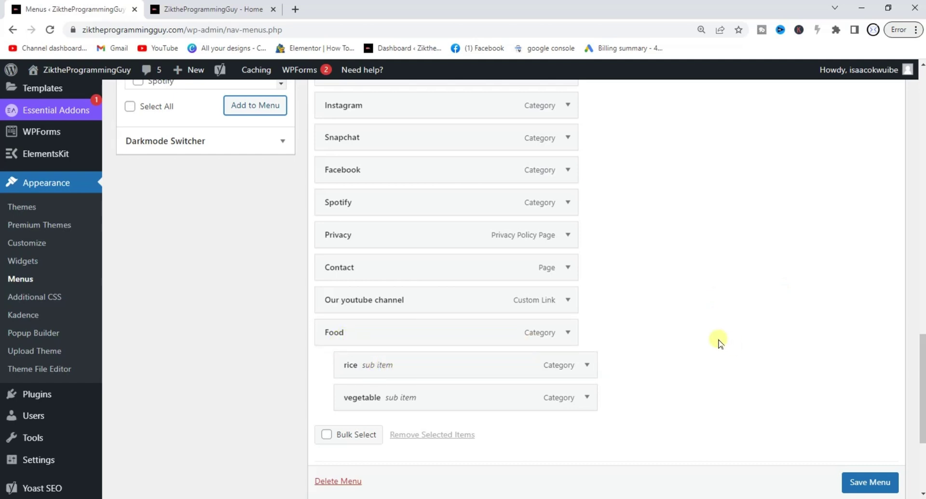
click(864, 483)
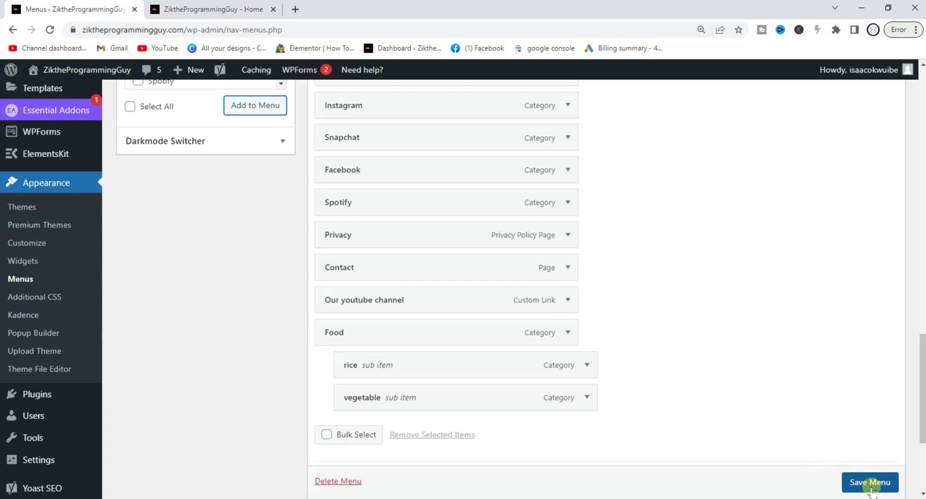
scroll(865, 484, down, 1)
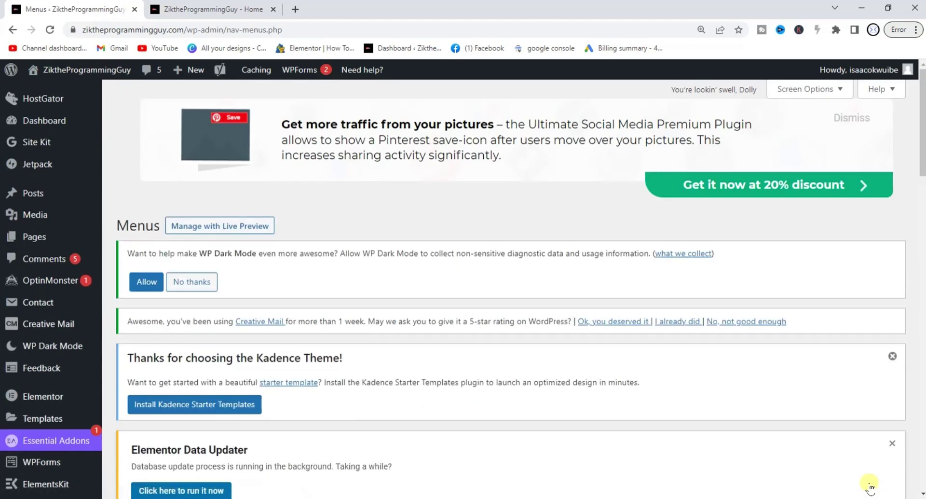
click(215, 8)
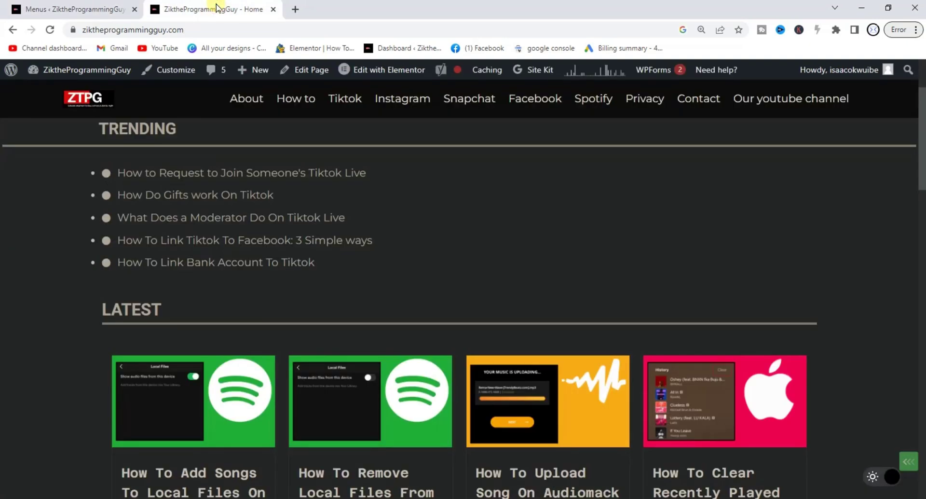
key(F5)
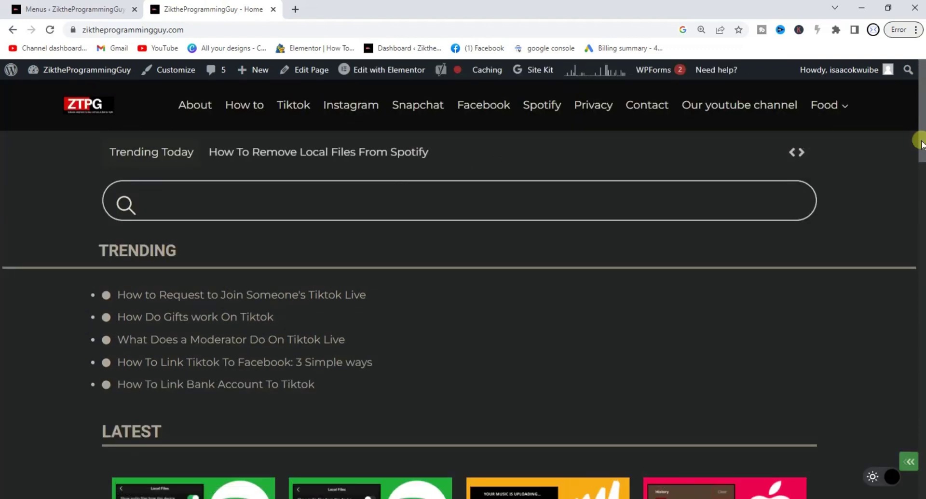
mouse_move(809, 109)
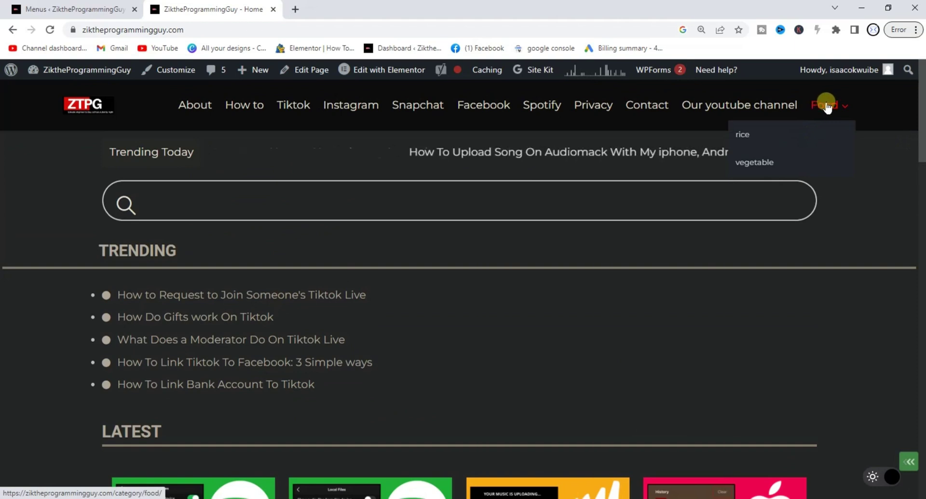
mouse_move(836, 102)
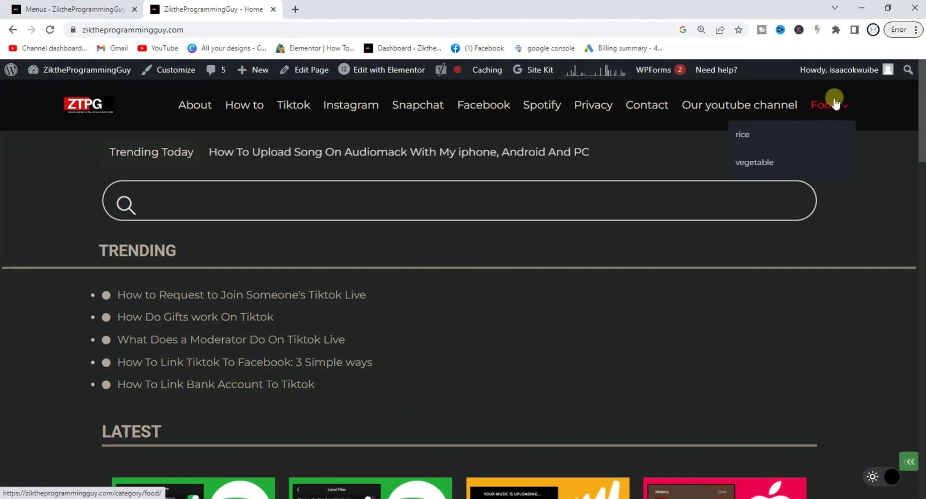
click(843, 106)
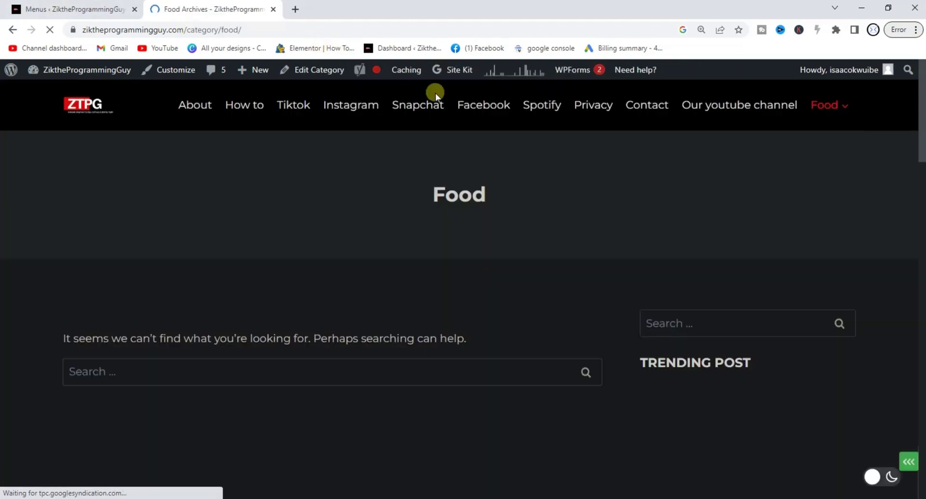
mouse_move(845, 107)
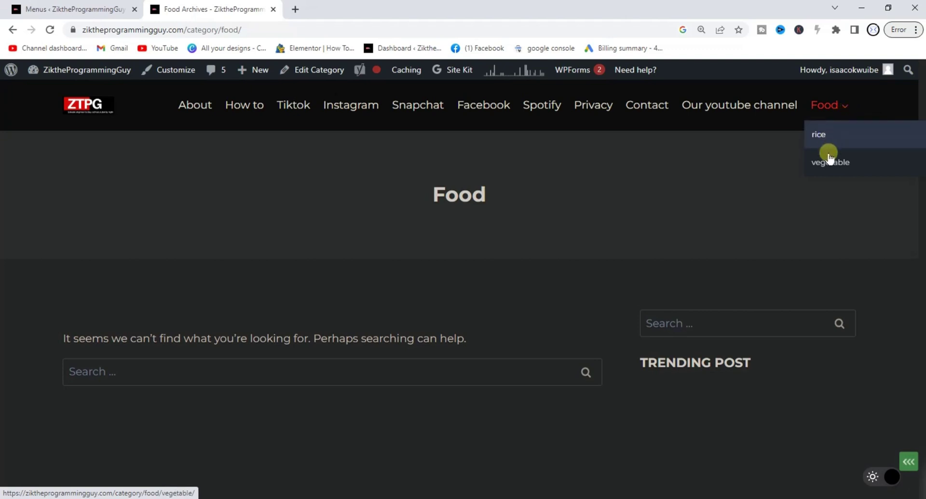
click(845, 110)
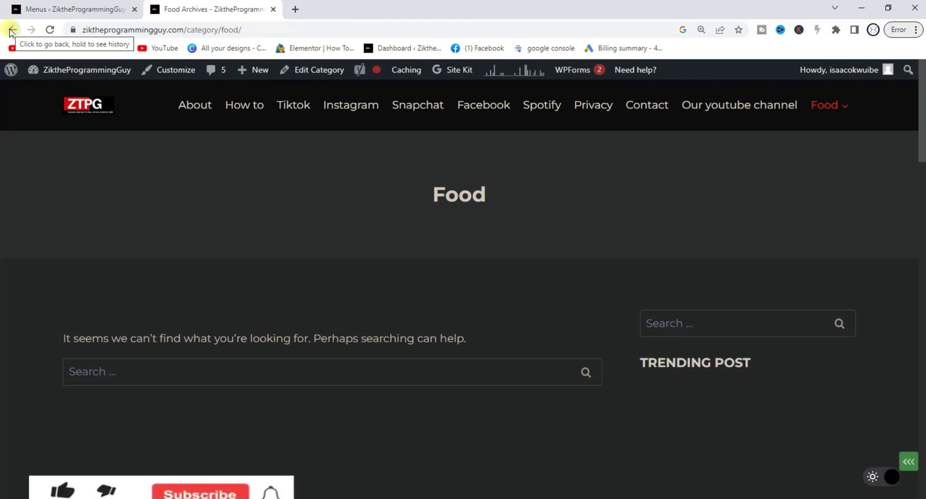
click(10, 30)
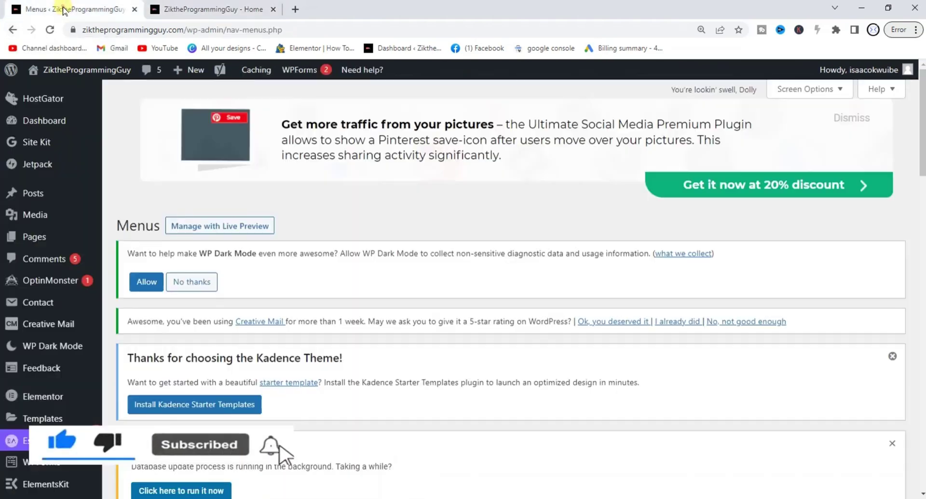
click(65, 9)
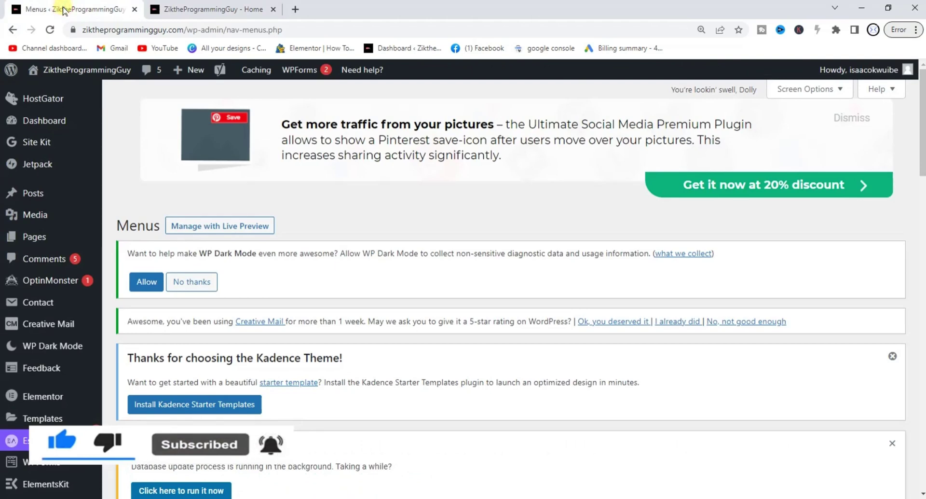